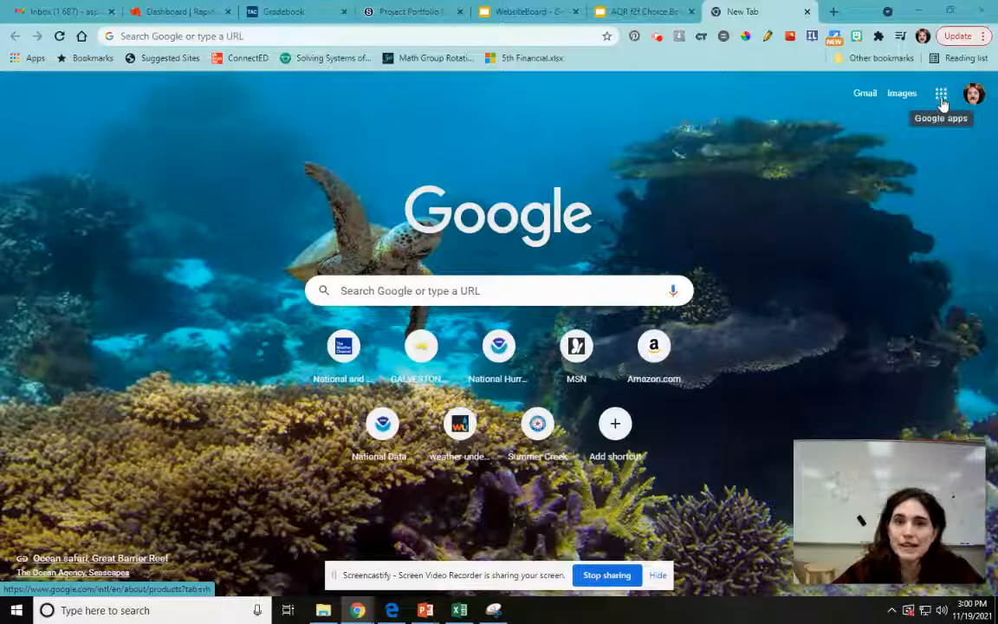
Step: Create a blank site in Google Sites and name it with the owner's surname followed by "PracticeSite"
{"action": "left_click", "coordinate": [942, 103]}
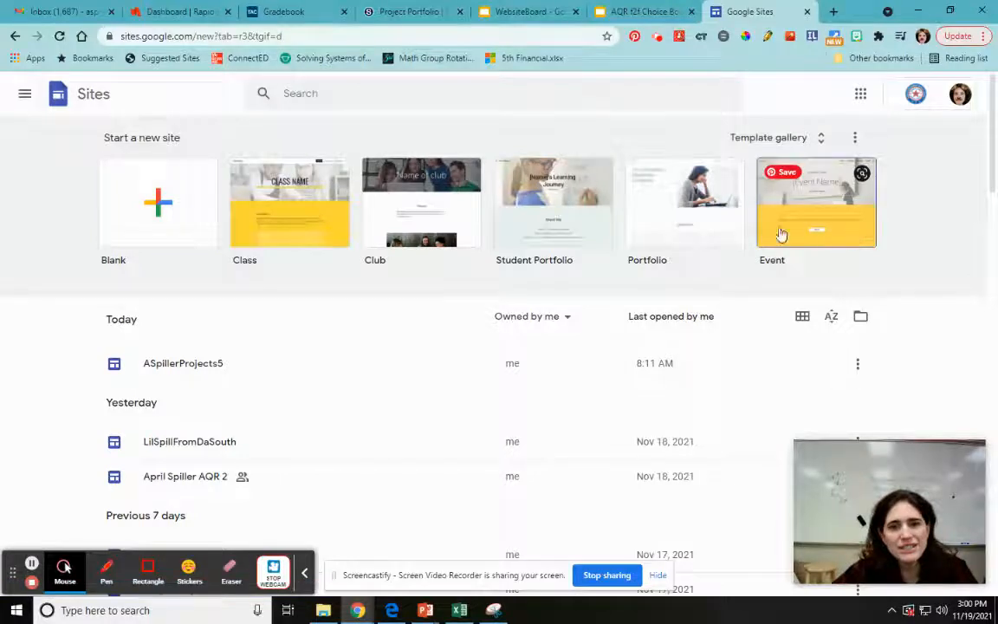
{"action": "left_click", "coordinate": [172, 216]}
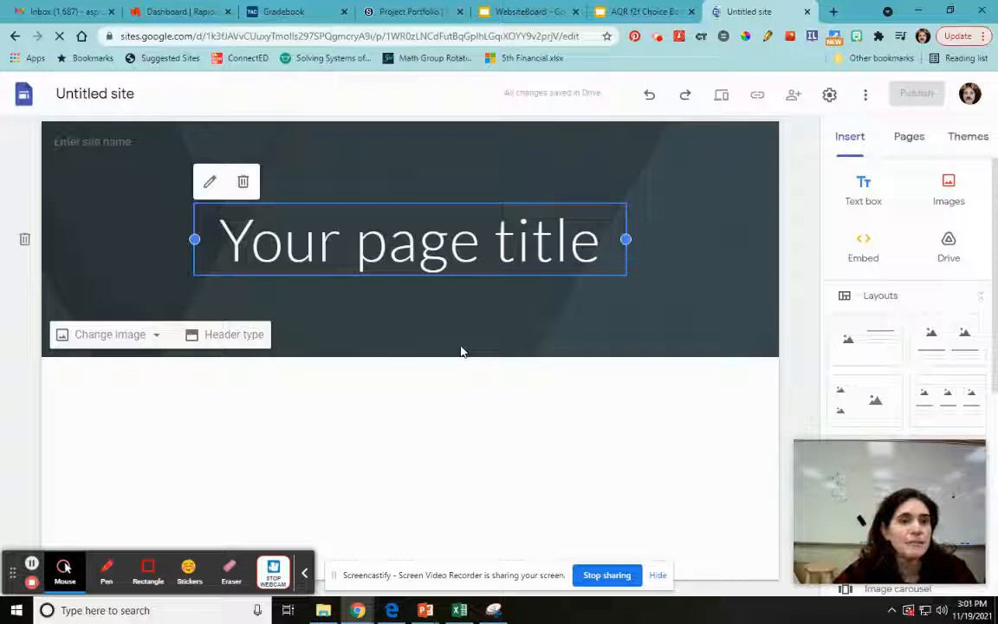
{"action": "left_click", "coordinate": [85, 144]}
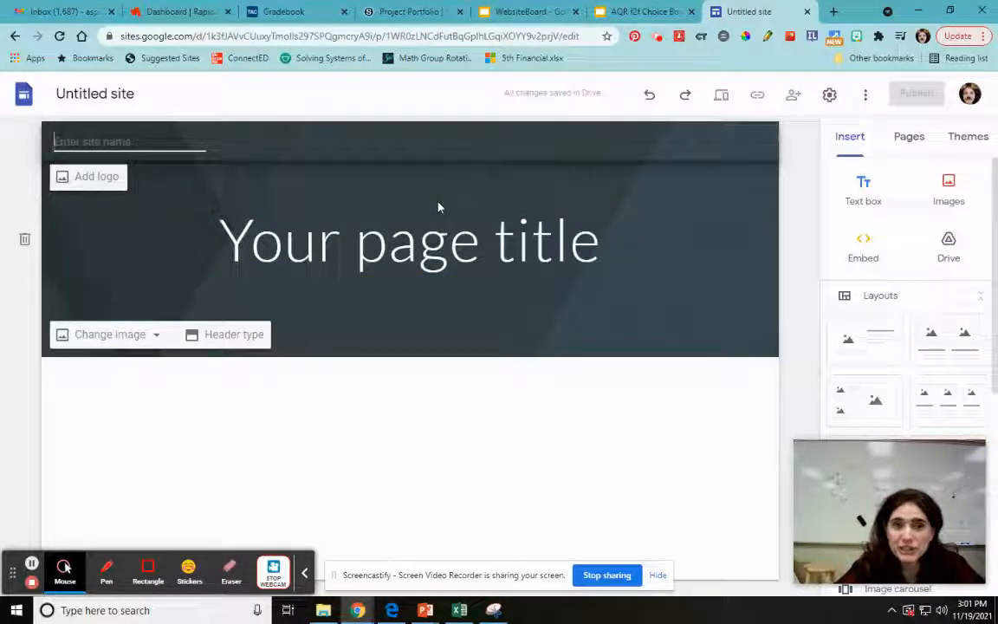
{"action": "type", "text": "S"}
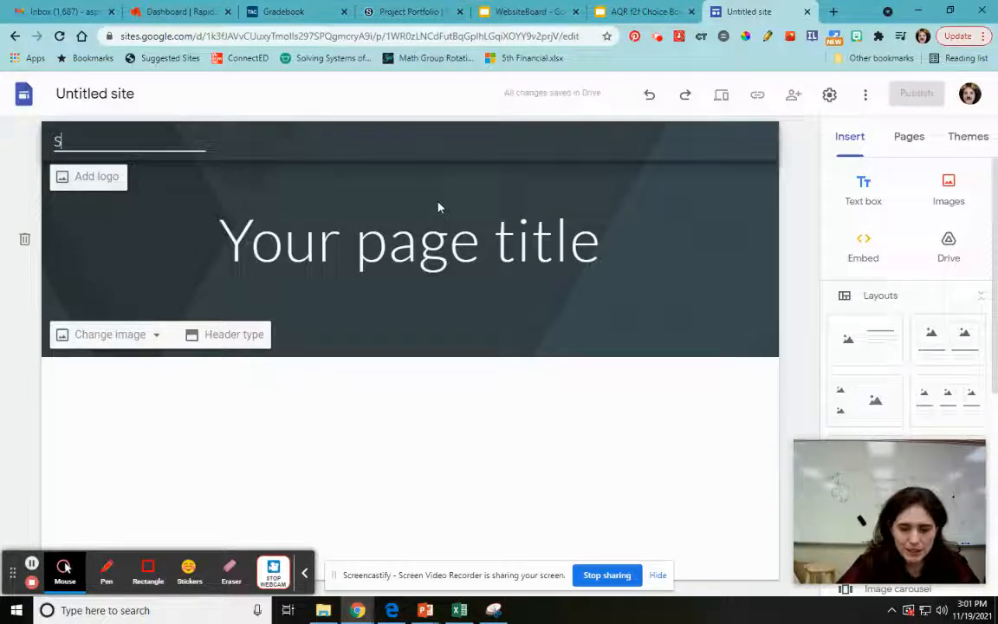
{"action": "type", "text": "pillerPracticeSite"}
{"action": "left_click", "coordinate": [533, 413]}
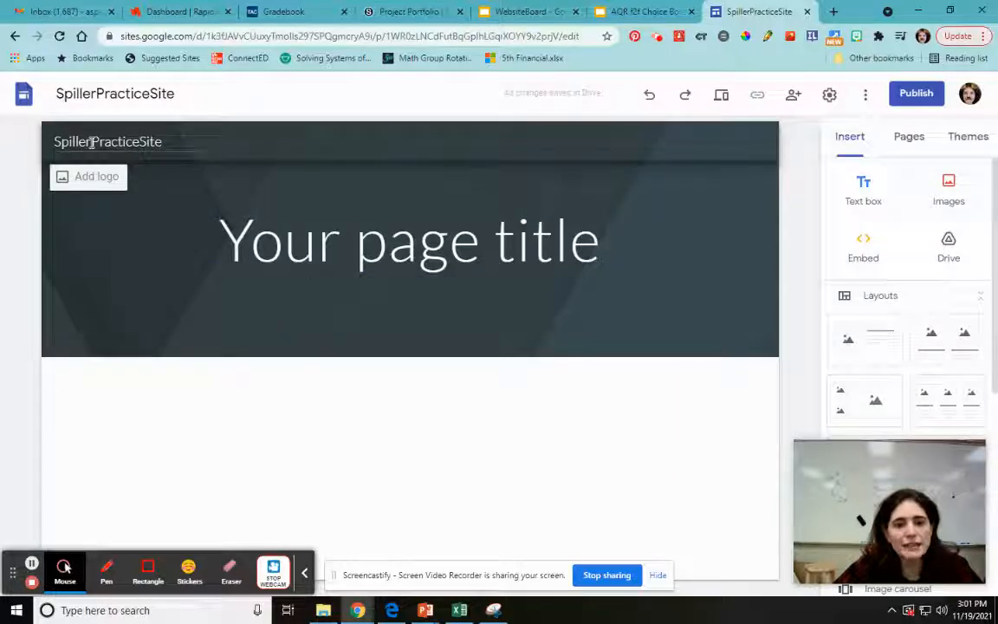
Step: Apply the Diplomat theme to the site
{"action": "left_click_drag", "start_coordinate": [853, 506], "coordinate": [73, 453]}
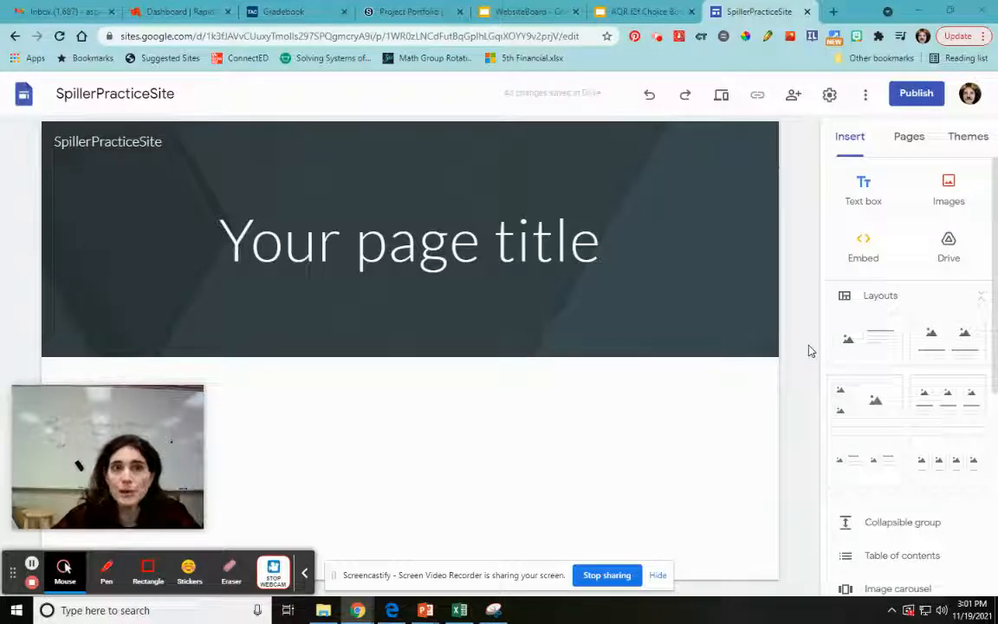
{"action": "mouse_move", "coordinate": [125, 212]}
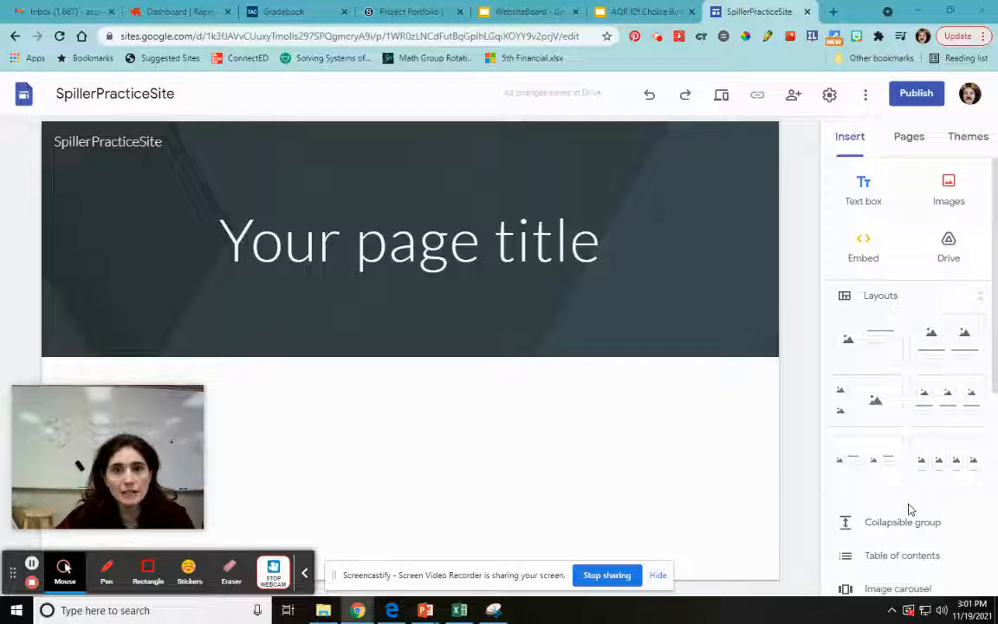
{"action": "left_click", "coordinate": [907, 143]}
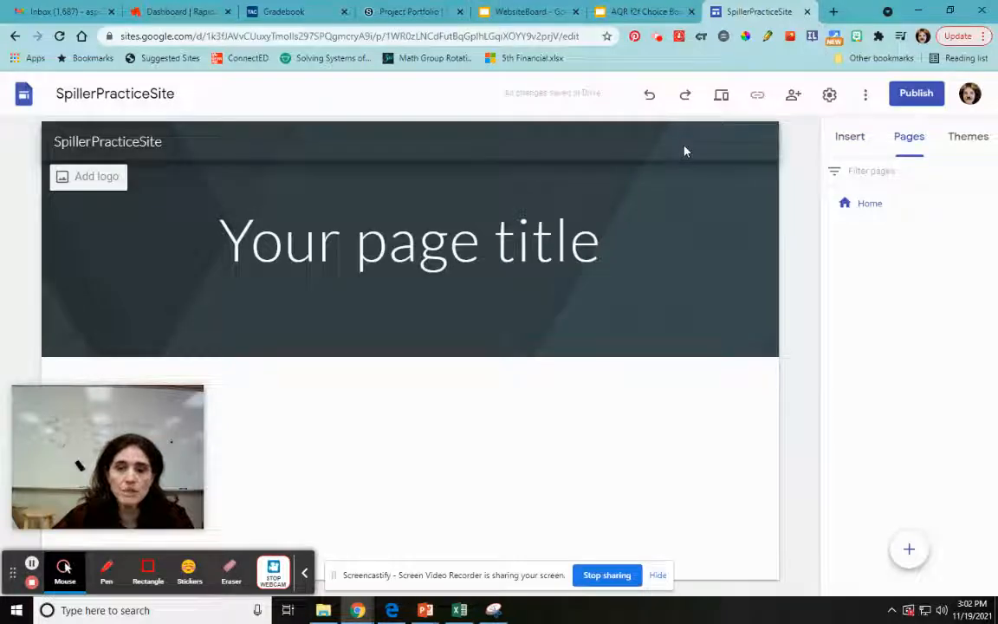
{"action": "left_click", "coordinate": [962, 143]}
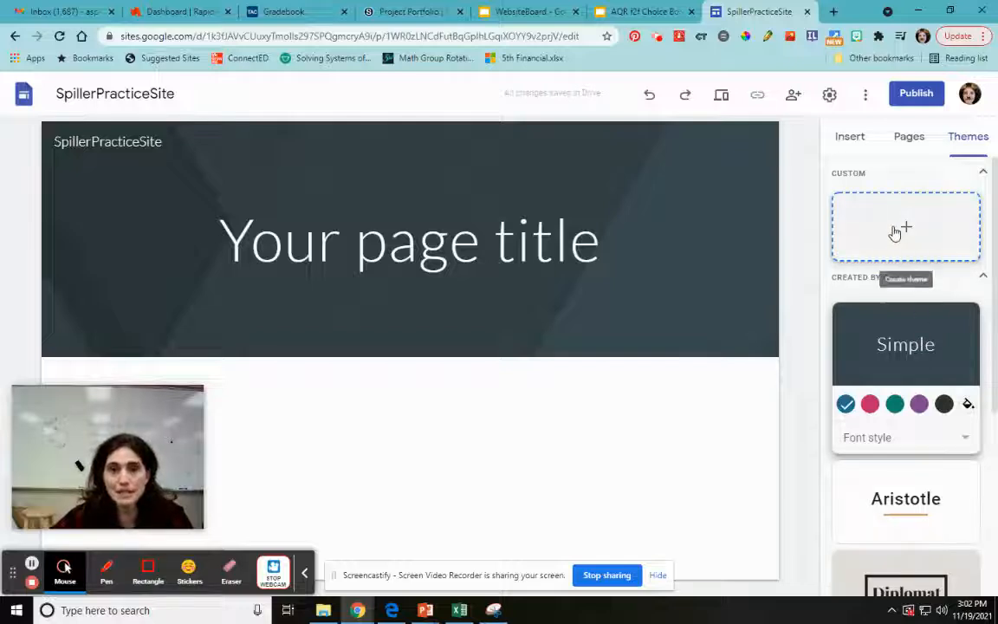
{"action": "scroll", "coordinate": [936, 434], "scroll_direction": "down", "scroll_amount": 1}
{"action": "scroll", "coordinate": [936, 434], "scroll_direction": "down", "scroll_amount": 2}
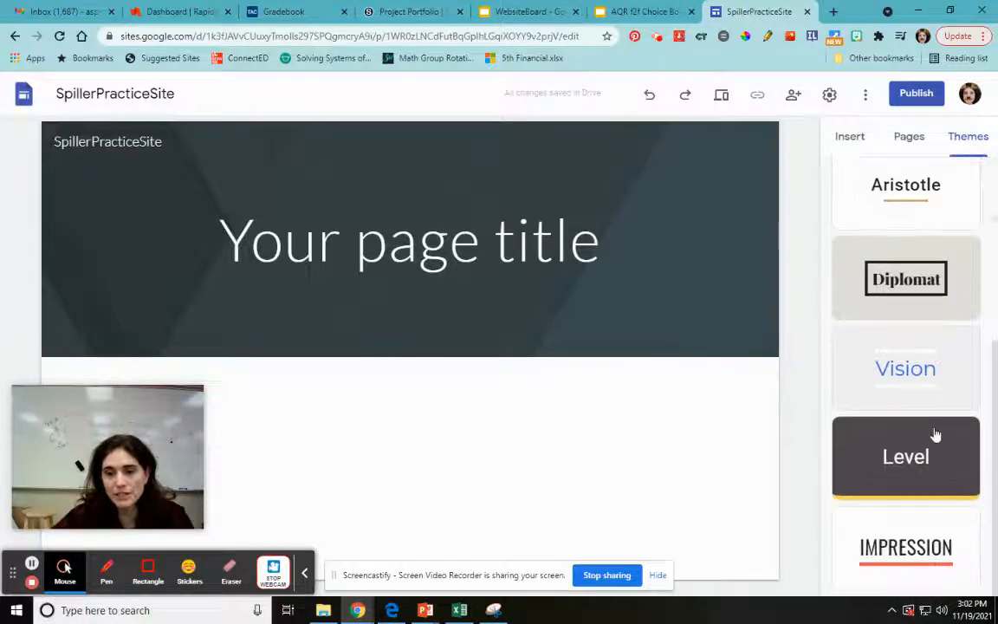
{"action": "scroll", "coordinate": [933, 431], "scroll_direction": "up", "scroll_amount": 3}
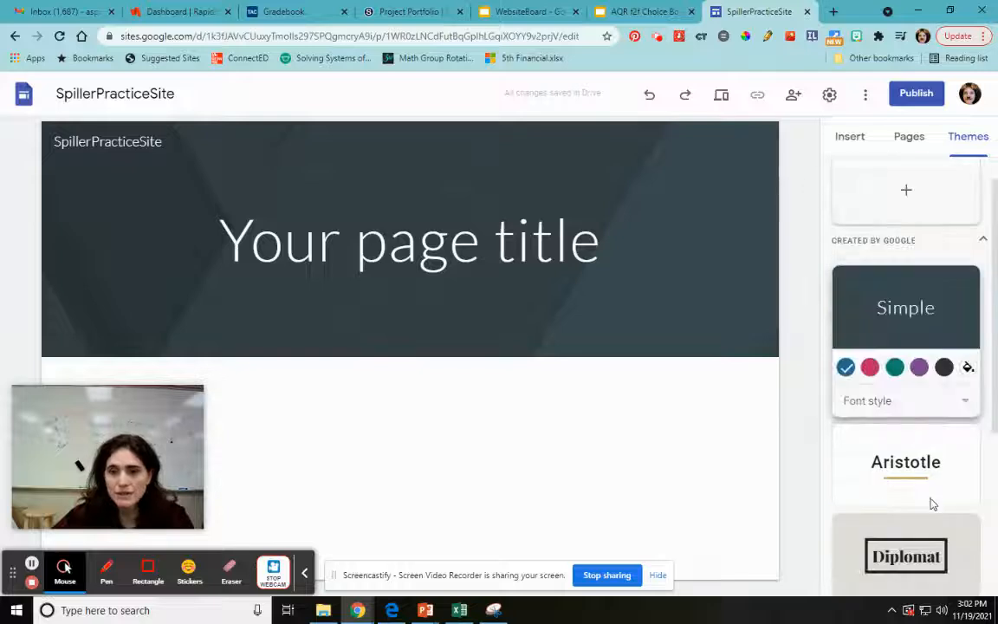
{"action": "scroll", "coordinate": [932, 494], "scroll_direction": "down", "scroll_amount": 2}
{"action": "left_click", "coordinate": [946, 371]}
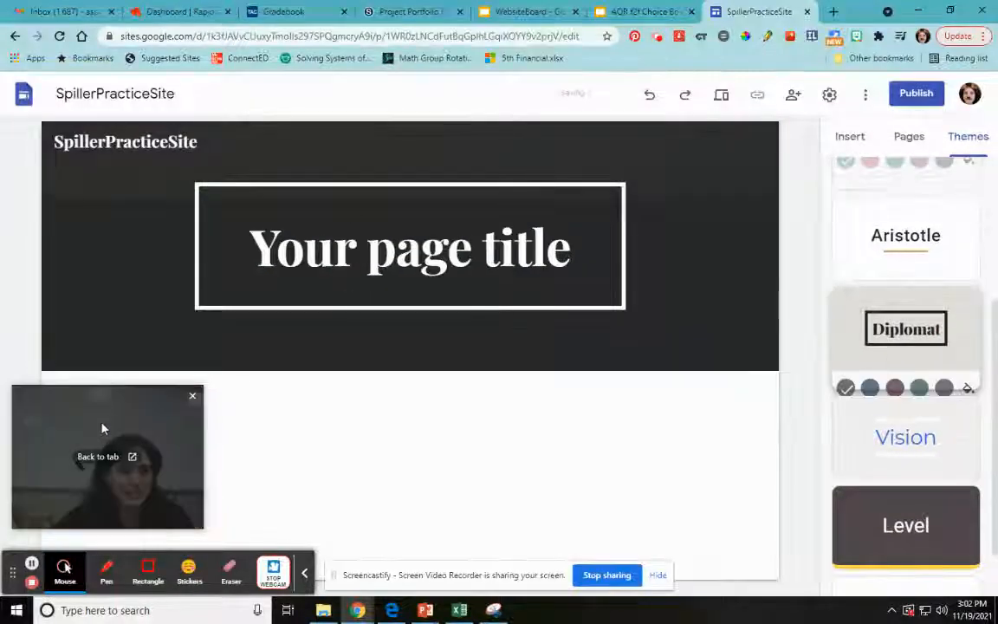
Step: Try the Title only, Large banner and Cover header types on the page header, then return it to Banner
{"action": "left_click_drag", "start_coordinate": [101, 414], "coordinate": [897, 255]}
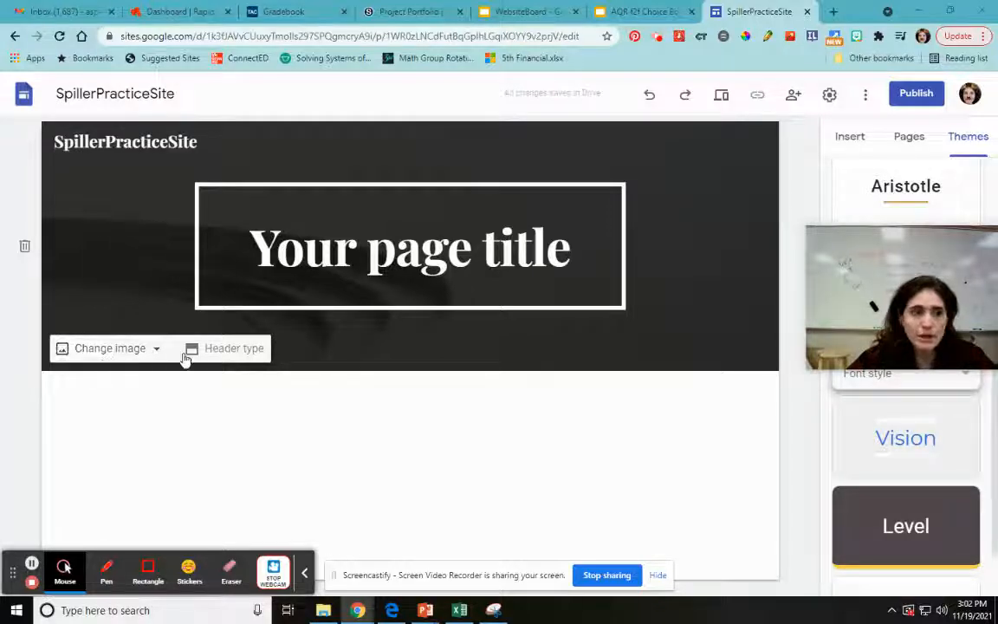
{"action": "left_click", "coordinate": [222, 351]}
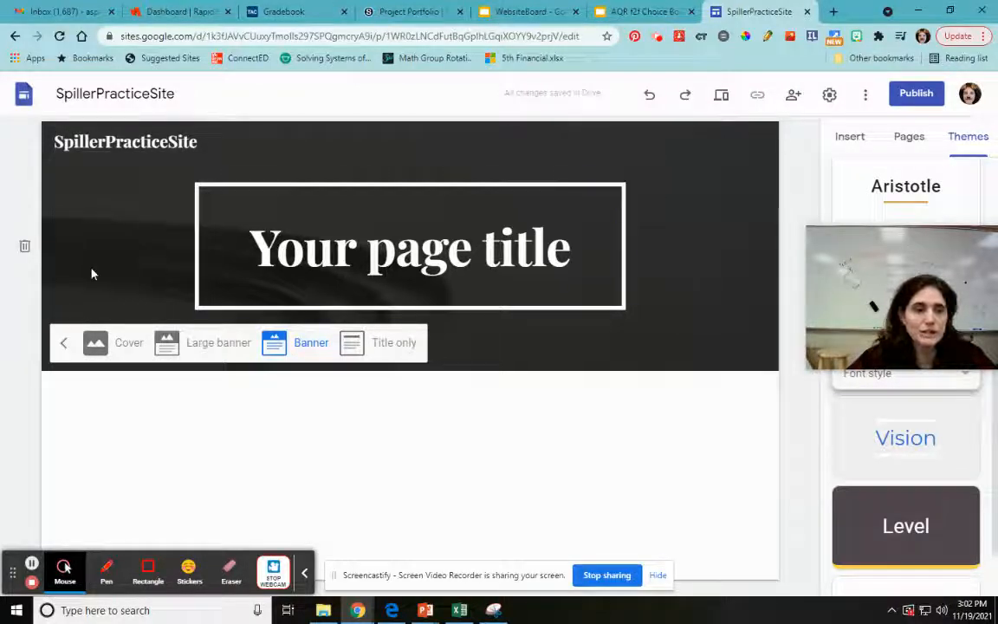
{"action": "left_click", "coordinate": [366, 346]}
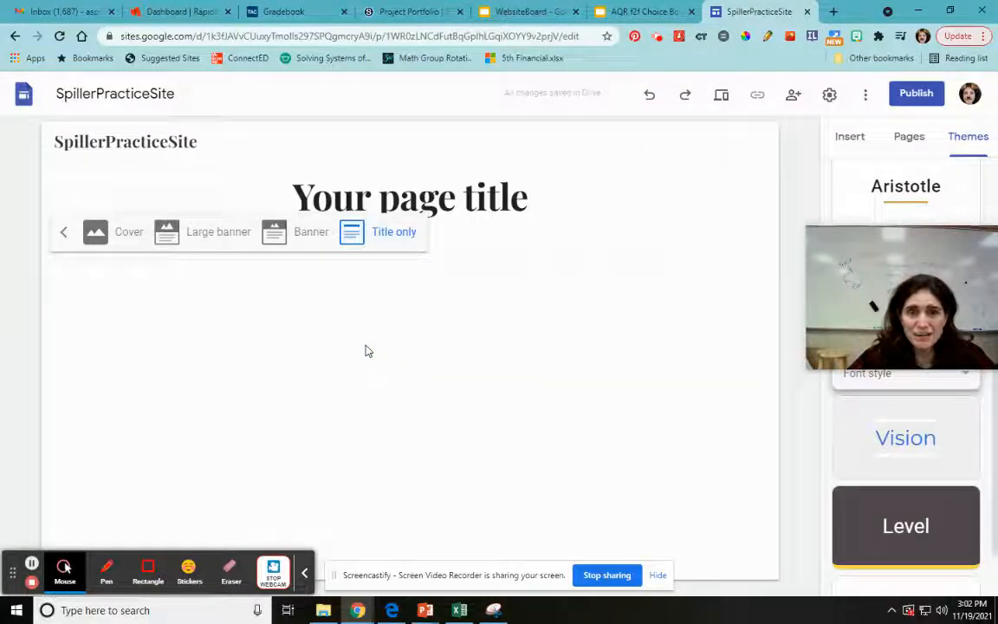
{"action": "left_click", "coordinate": [288, 233]}
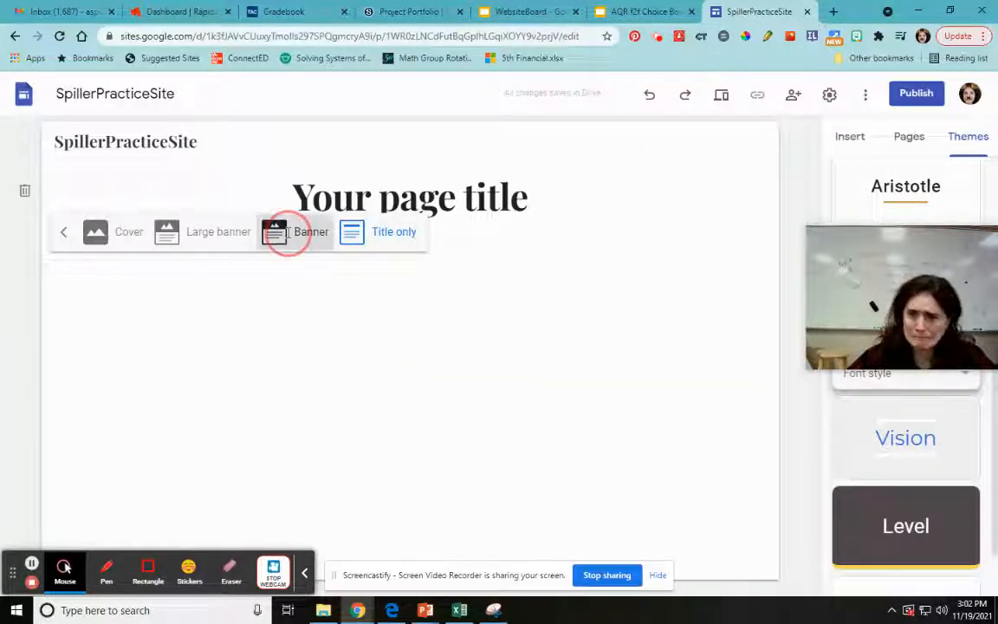
{"action": "left_click", "coordinate": [210, 353]}
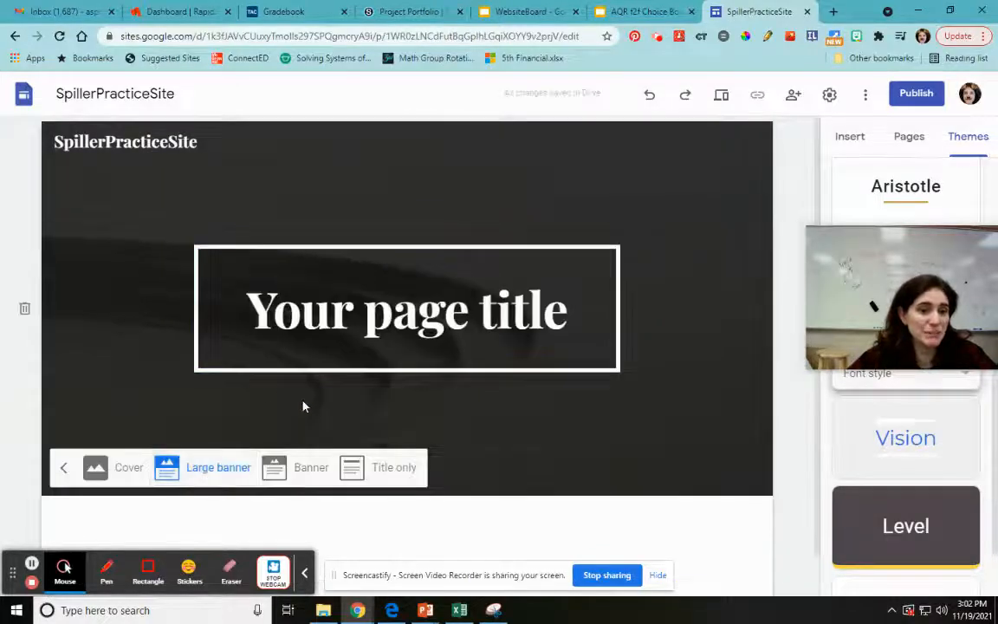
{"action": "left_click", "coordinate": [118, 471]}
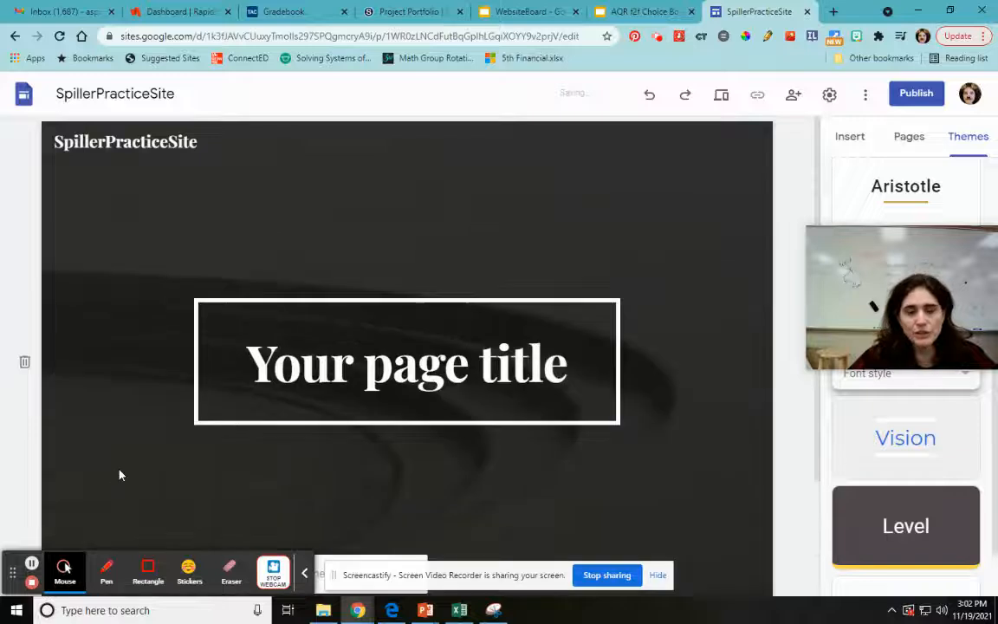
{"action": "scroll", "coordinate": [425, 444], "scroll_direction": "down", "scroll_amount": 2}
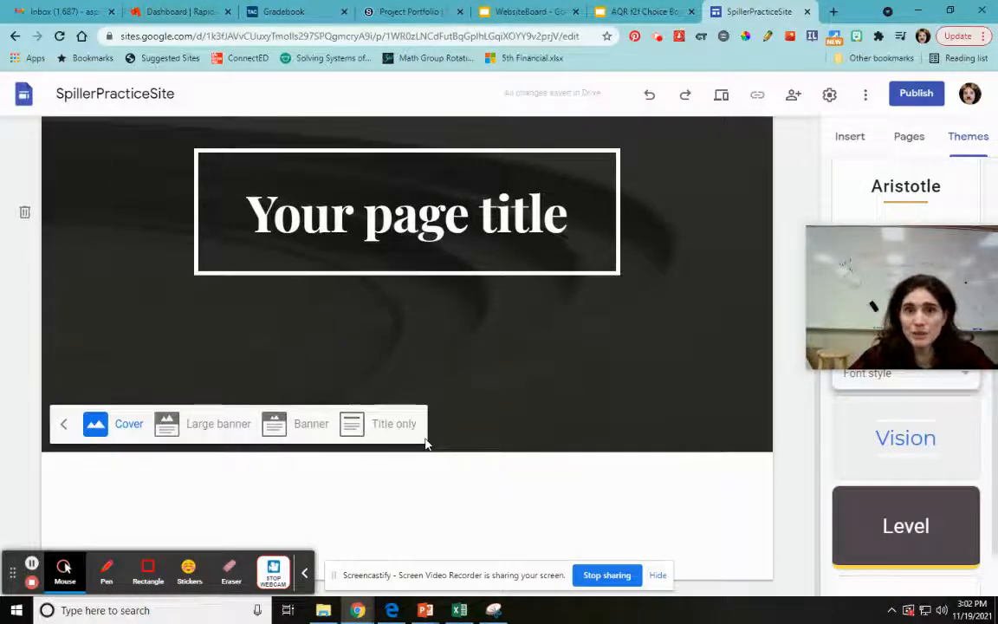
{"action": "left_click", "coordinate": [314, 428]}
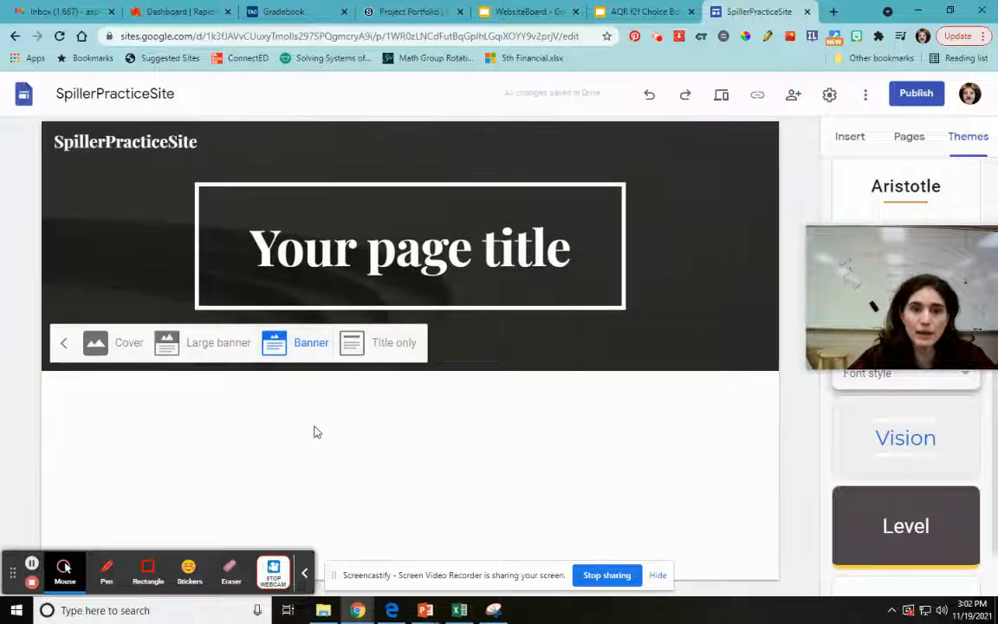
{"action": "left_click", "coordinate": [64, 343]}
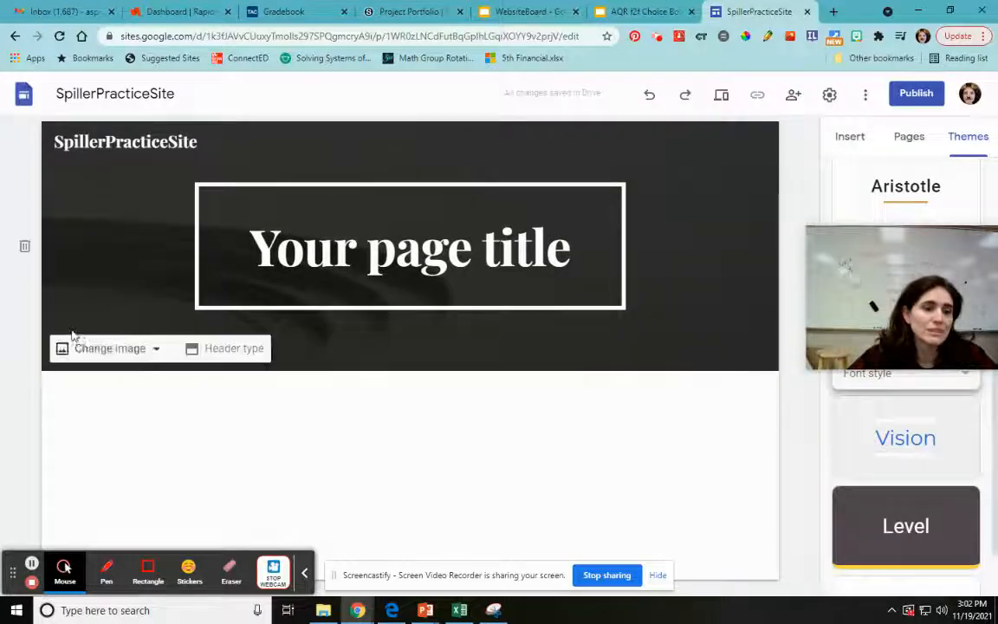
Step: Replace the header background with the starry night sky image from the gallery
{"action": "left_click", "coordinate": [75, 348]}
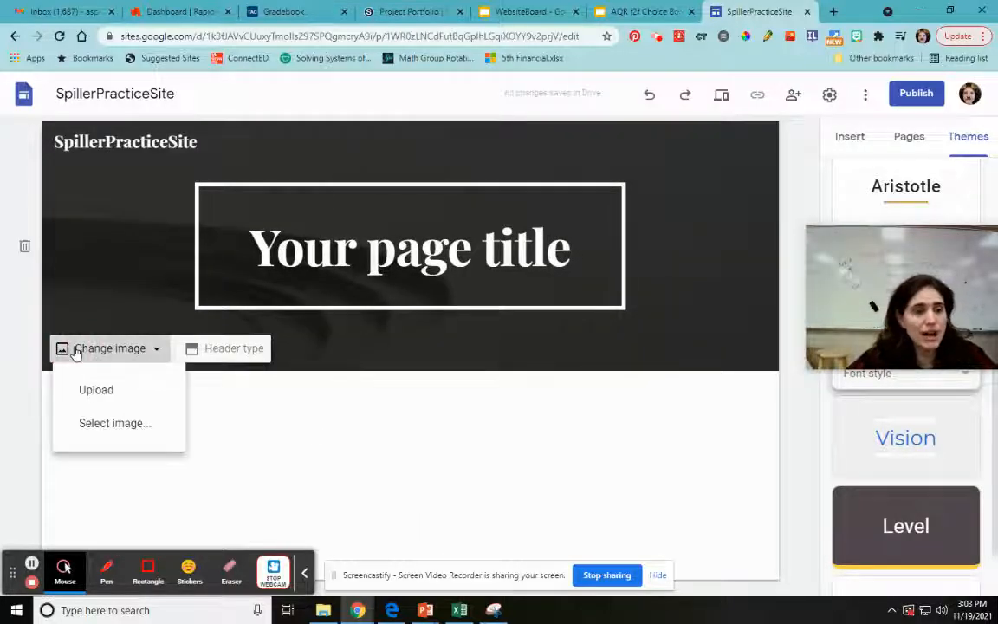
{"action": "left_click", "coordinate": [114, 424]}
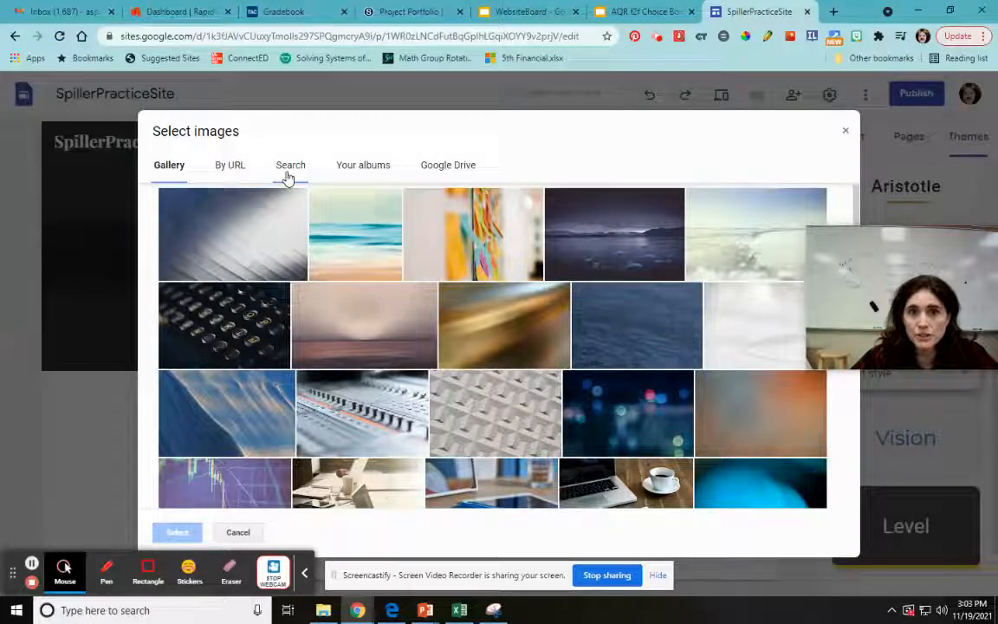
{"action": "scroll", "coordinate": [438, 395], "scroll_direction": "down", "scroll_amount": 3}
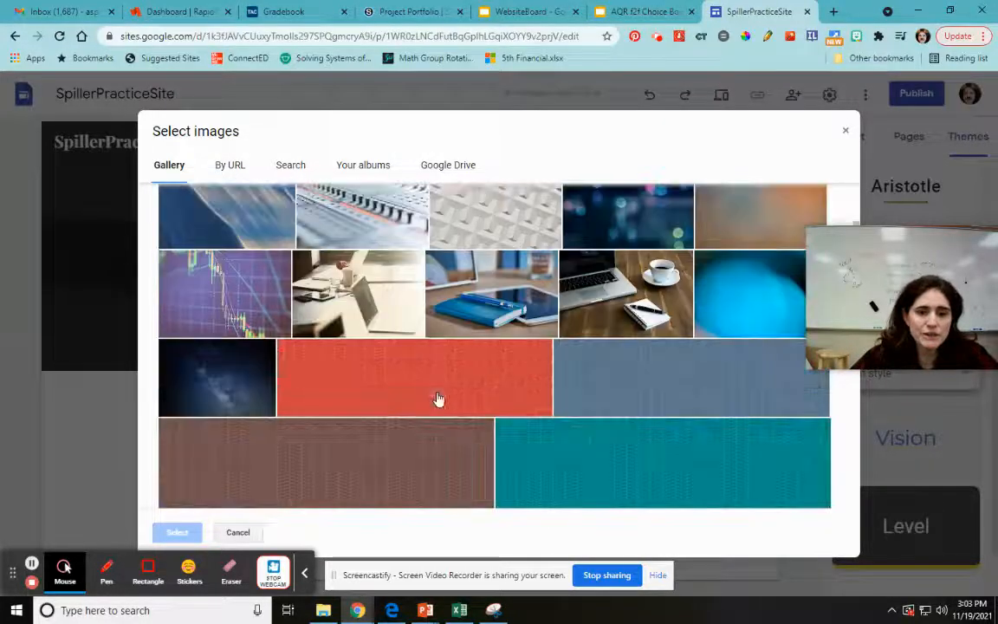
{"action": "scroll", "coordinate": [438, 399], "scroll_direction": "down", "scroll_amount": 1}
{"action": "left_click", "coordinate": [242, 327]}
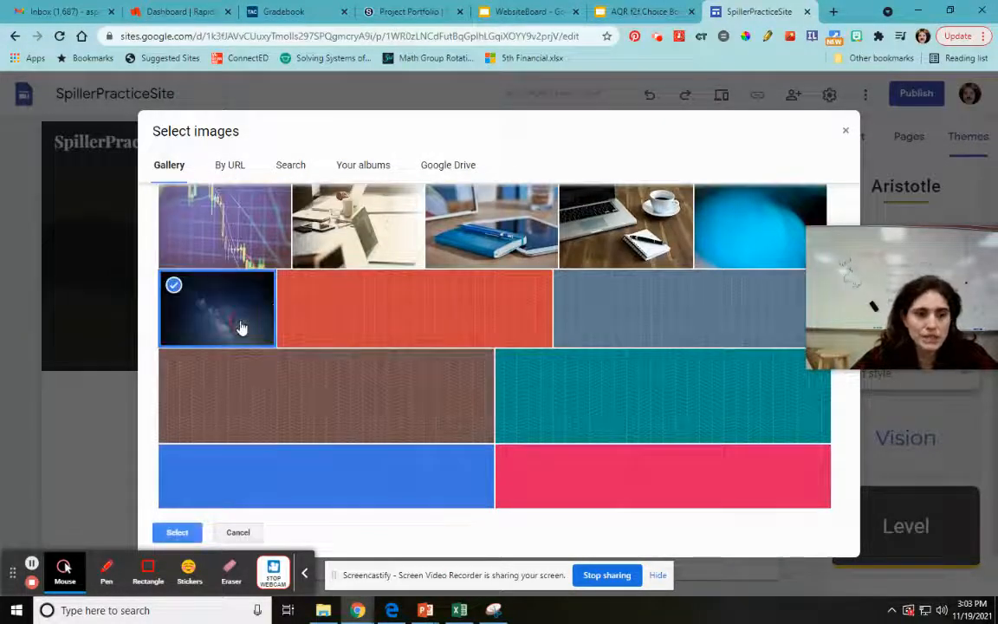
{"action": "left_click", "coordinate": [178, 533]}
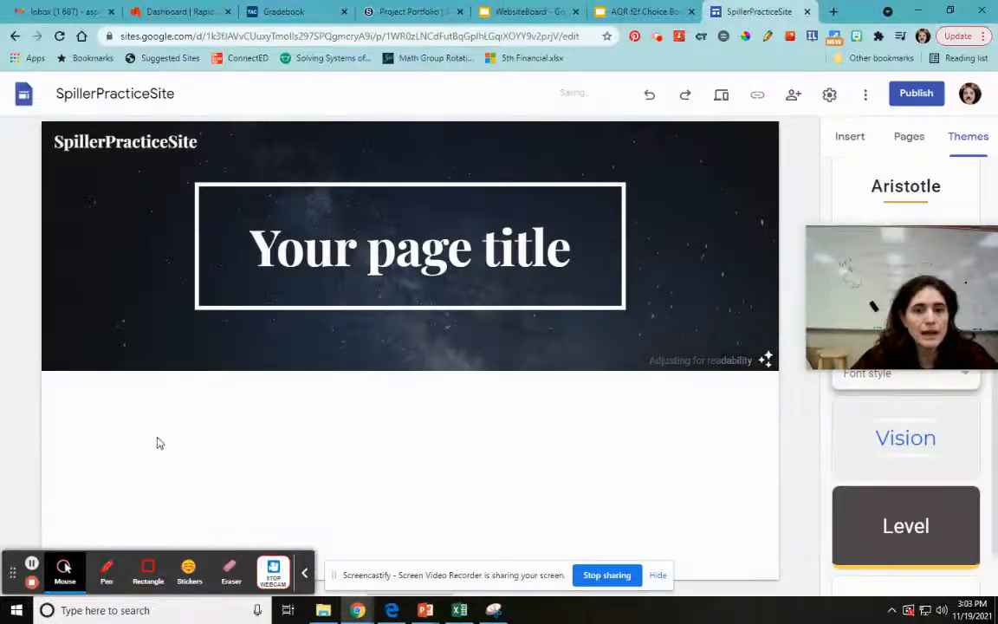
Step: Replace the placeholder page title in the header with "My Website"
{"action": "mouse_move", "coordinate": [334, 326]}
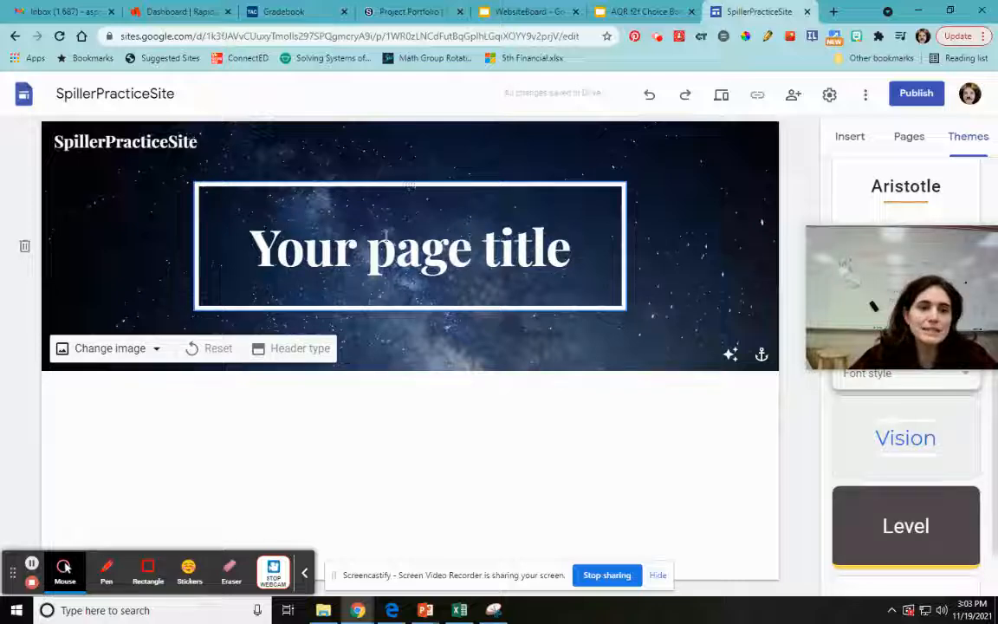
{"action": "double_click", "coordinate": [393, 249]}
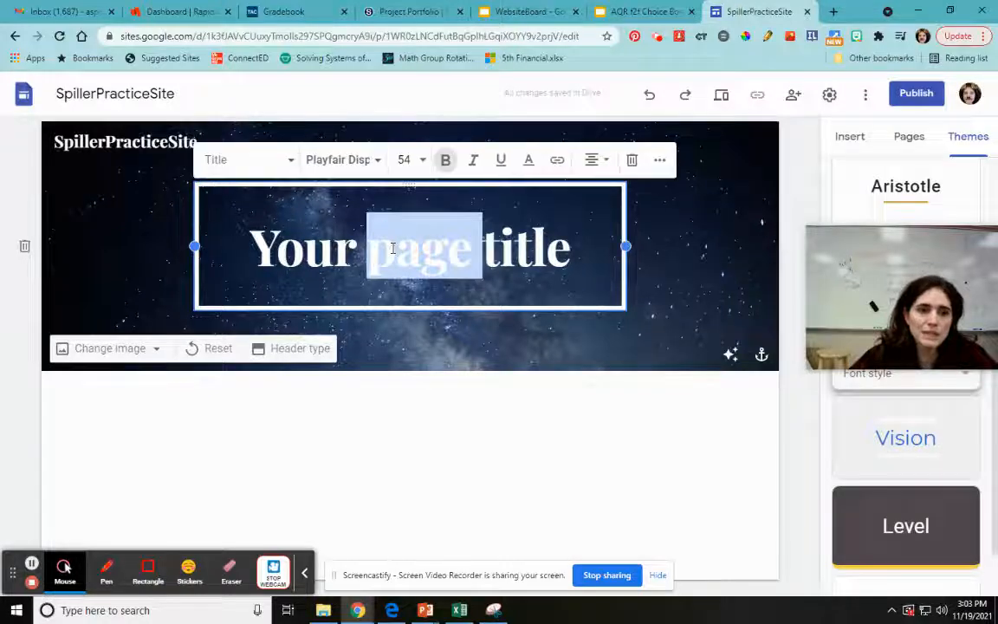
{"action": "triple_click", "coordinate": [392, 248]}
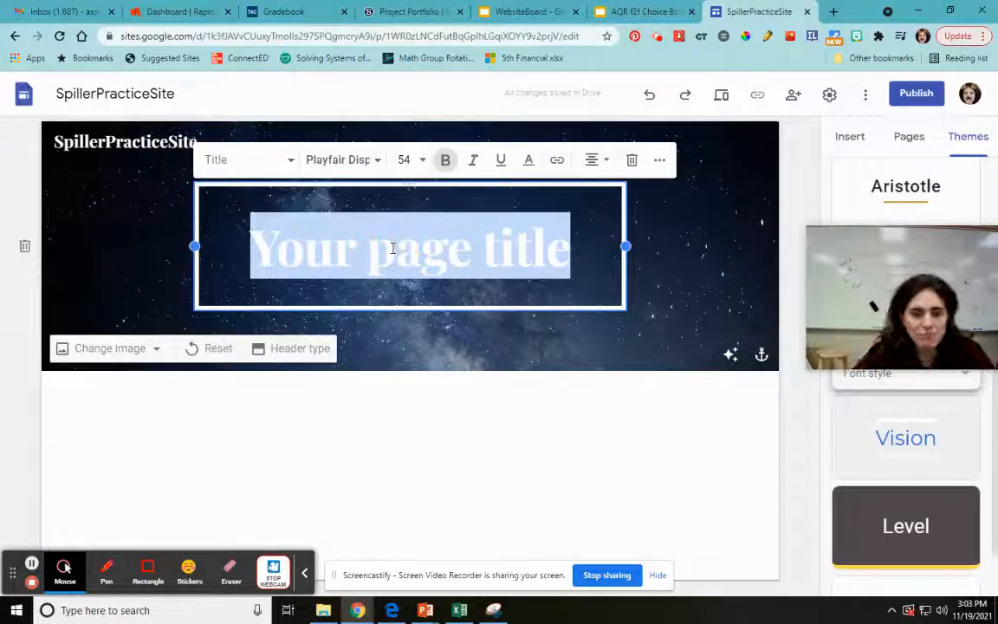
{"action": "type", "text": "My Webs"}
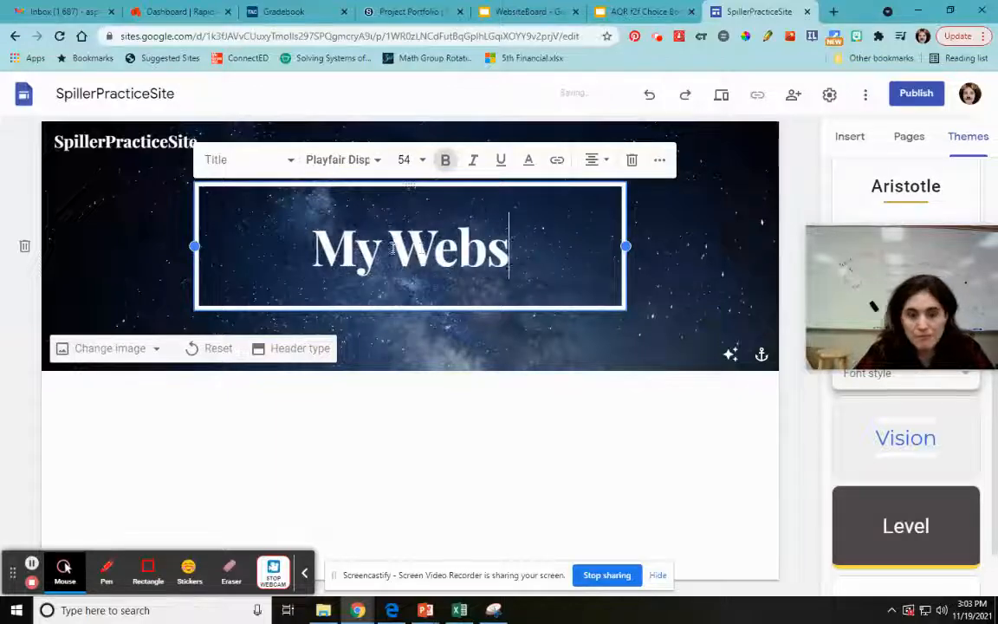
{"action": "type", "text": "ite"}
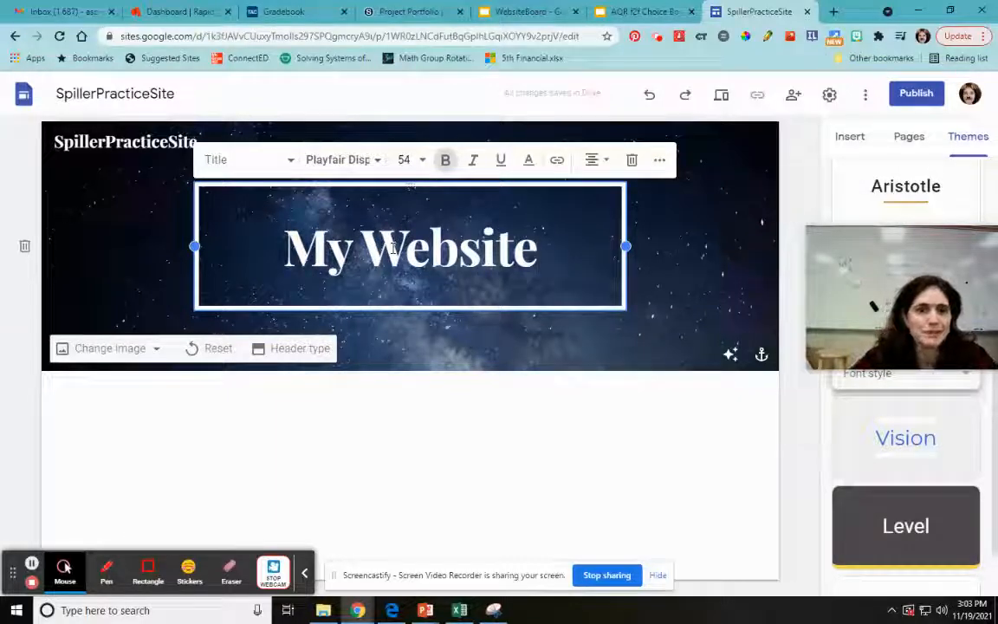
{"action": "left_click", "coordinate": [505, 366]}
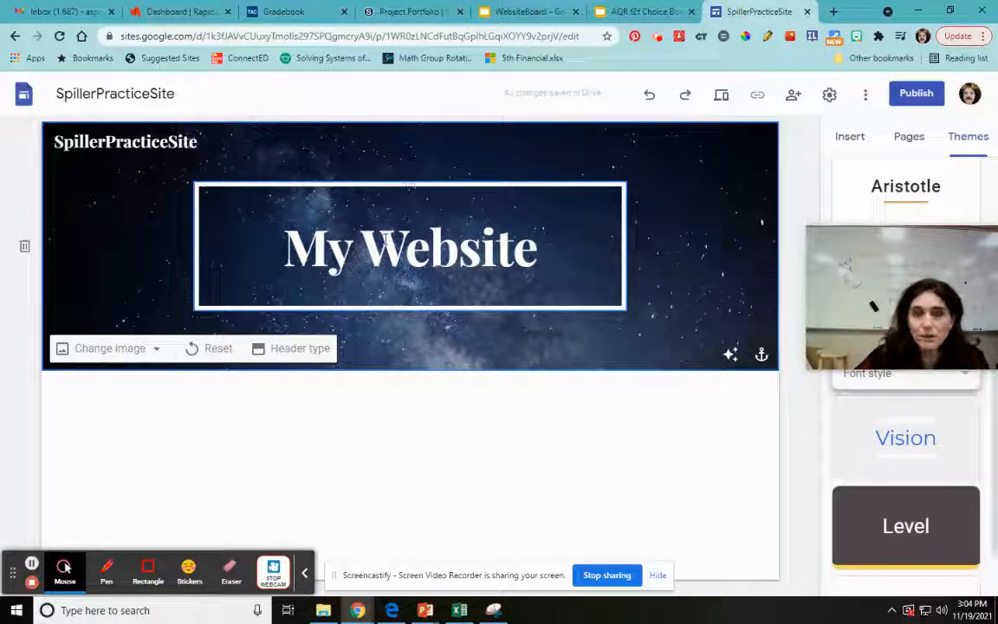
{"action": "mouse_move", "coordinate": [918, 295]}
{"action": "left_click_drag", "start_coordinate": [942, 258], "coordinate": [901, 357]}
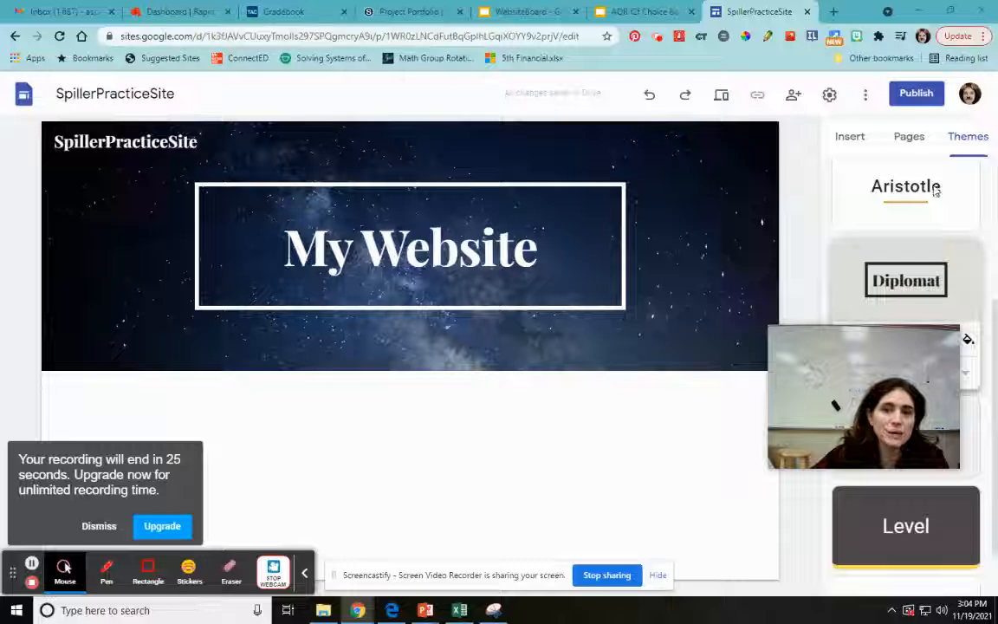
{"action": "mouse_move", "coordinate": [99, 270]}
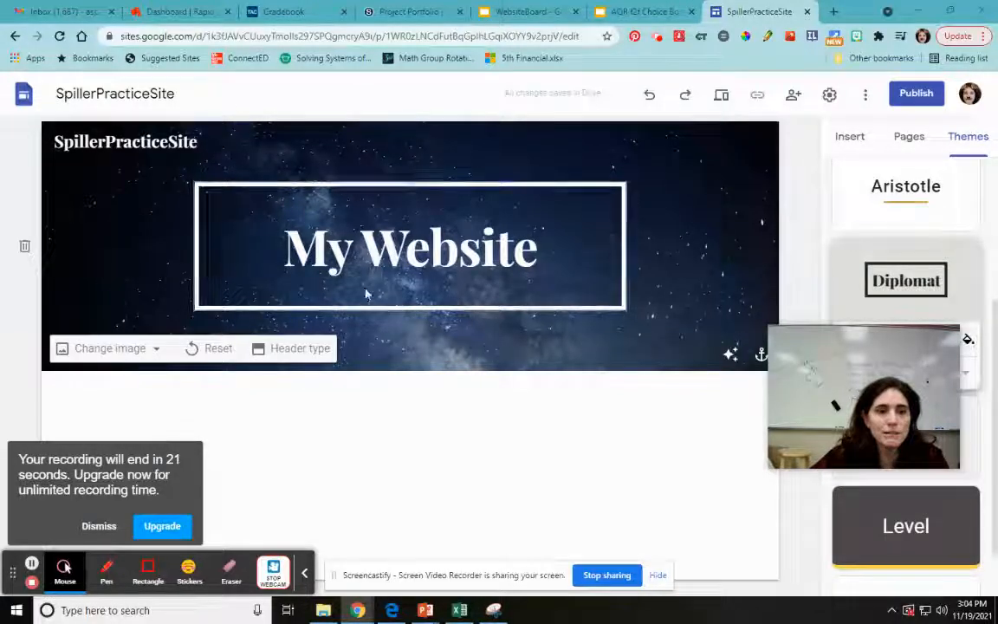
{"action": "mouse_move", "coordinate": [97, 146]}
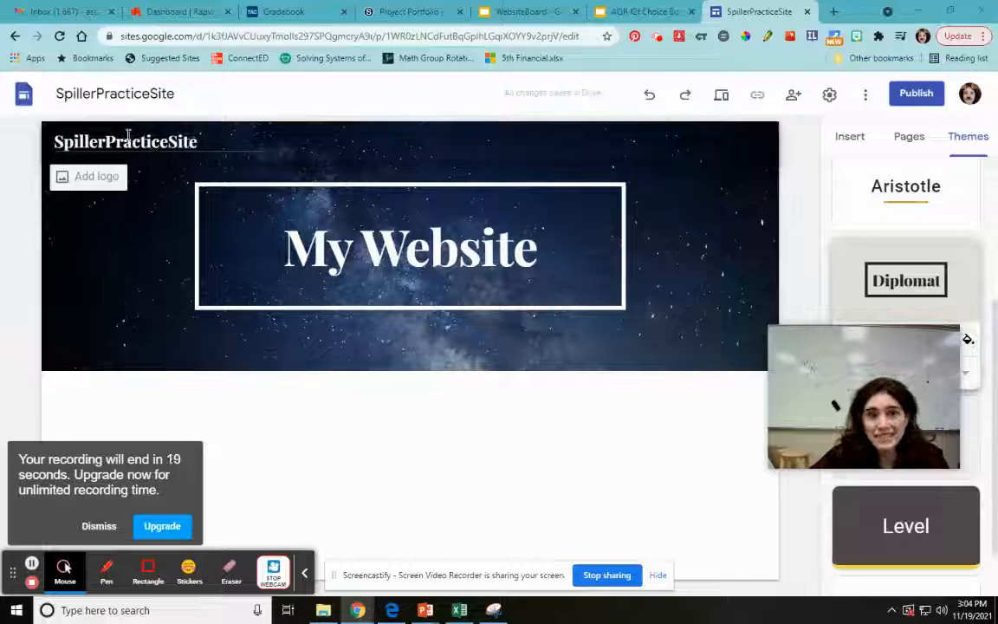